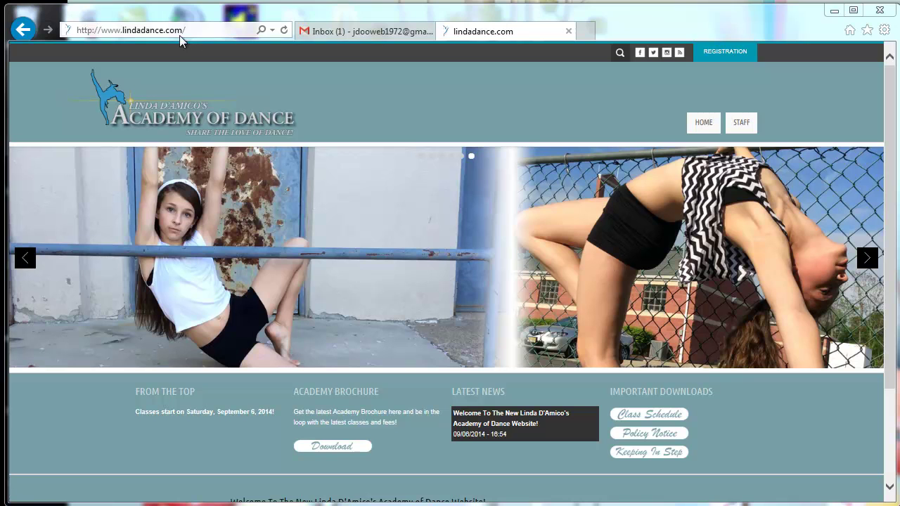
Open the site's /user login page
click(201, 31)
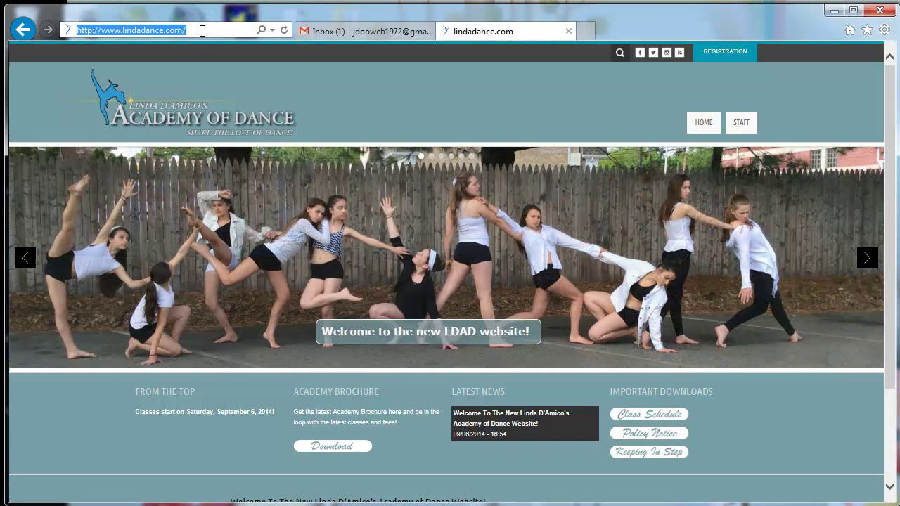
click(208, 31)
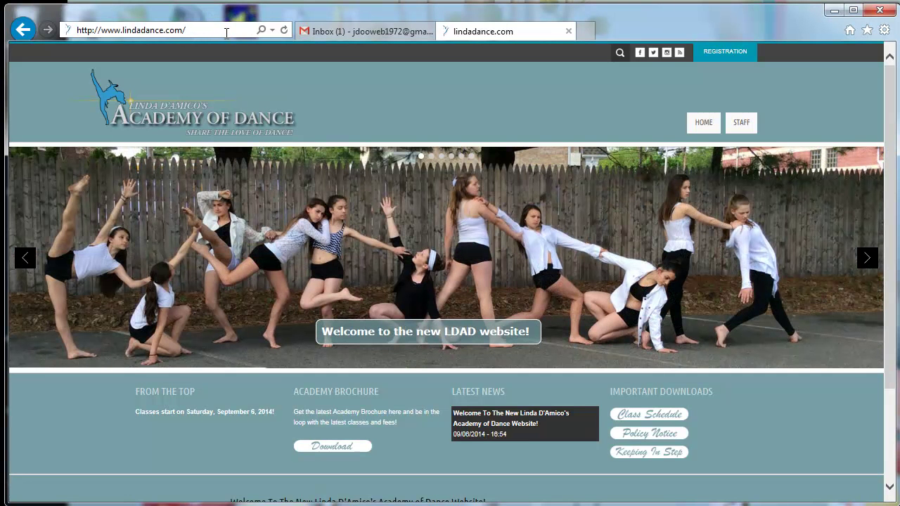
text(user)
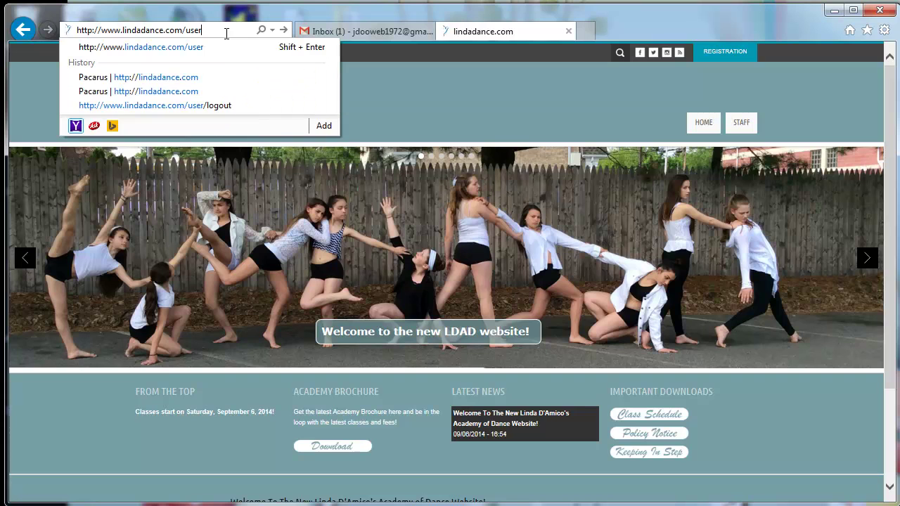
key(Return)
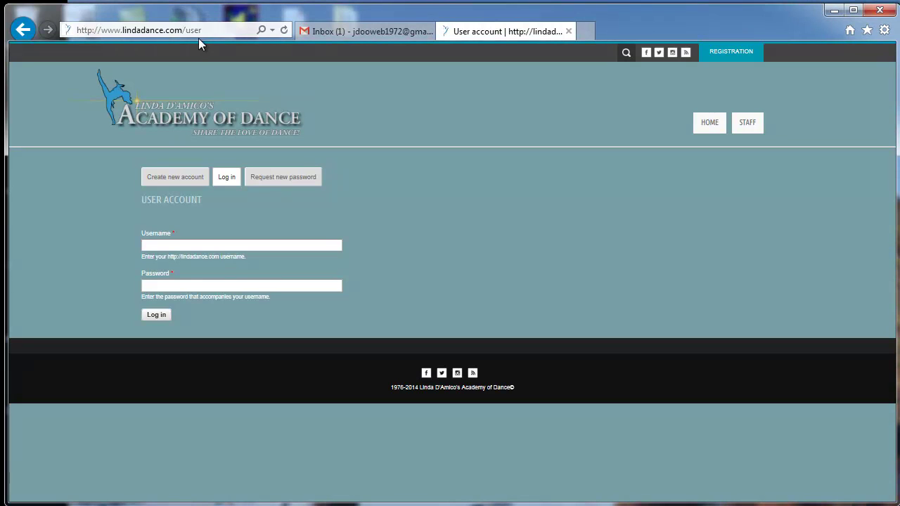
Log in with the saved administrator username and password
click(166, 246)
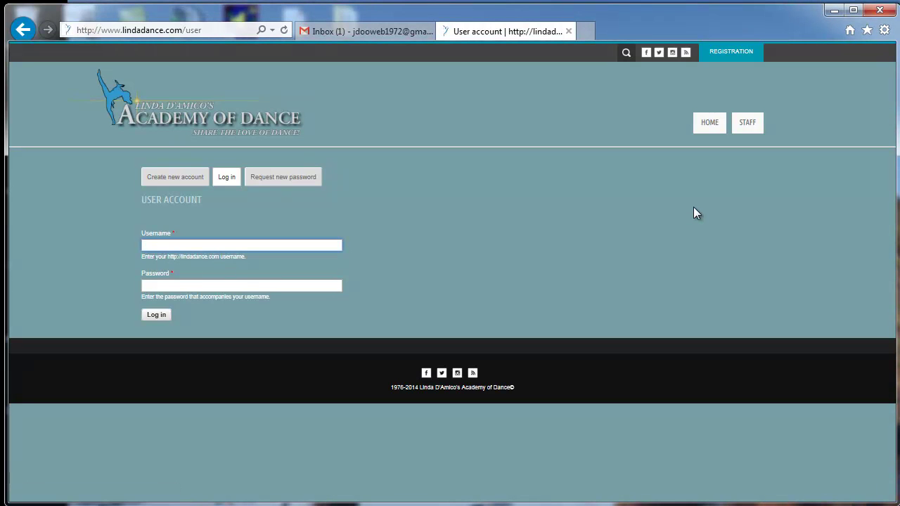
text(Pac)
key(Down)
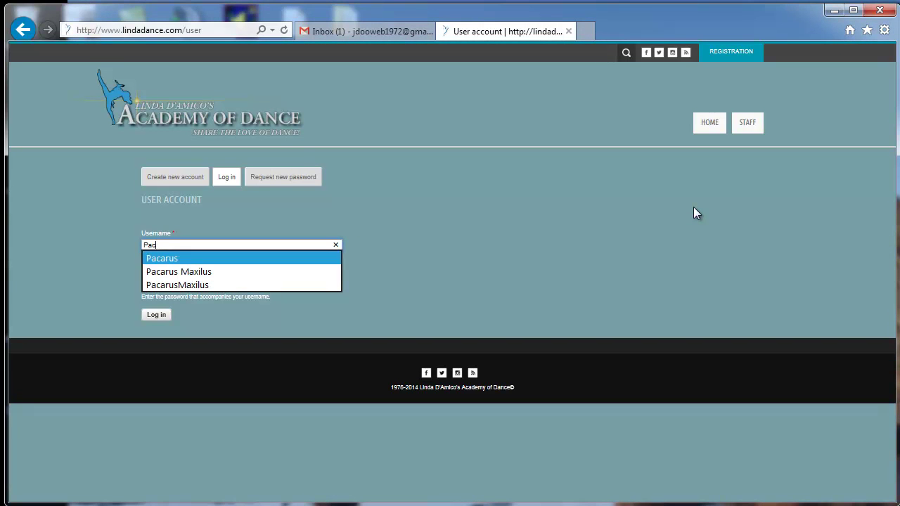
key(Return)
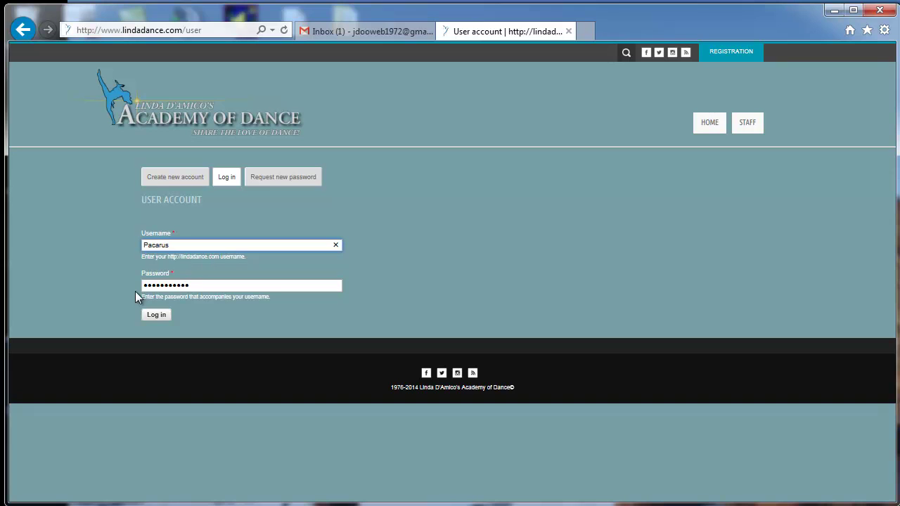
click(145, 316)
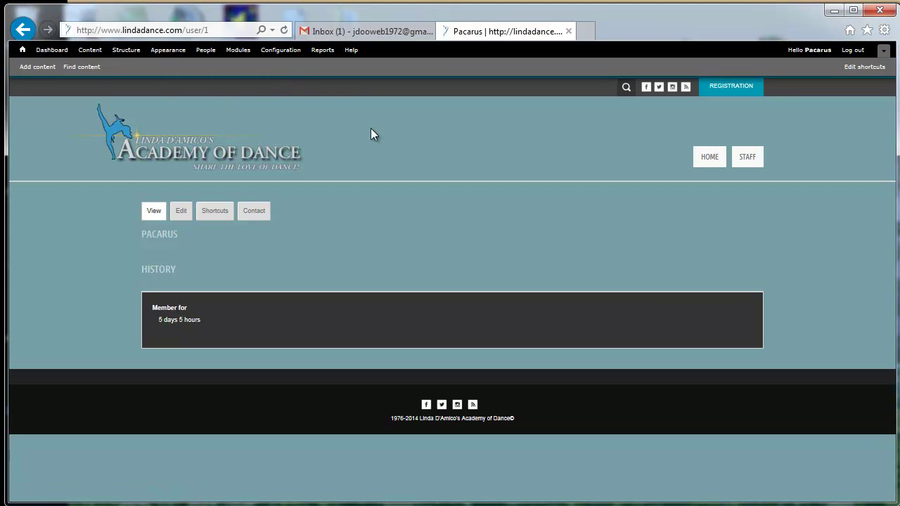
Go back to the Academy of Dance homepage using the toolbar Home icon
click(200, 151)
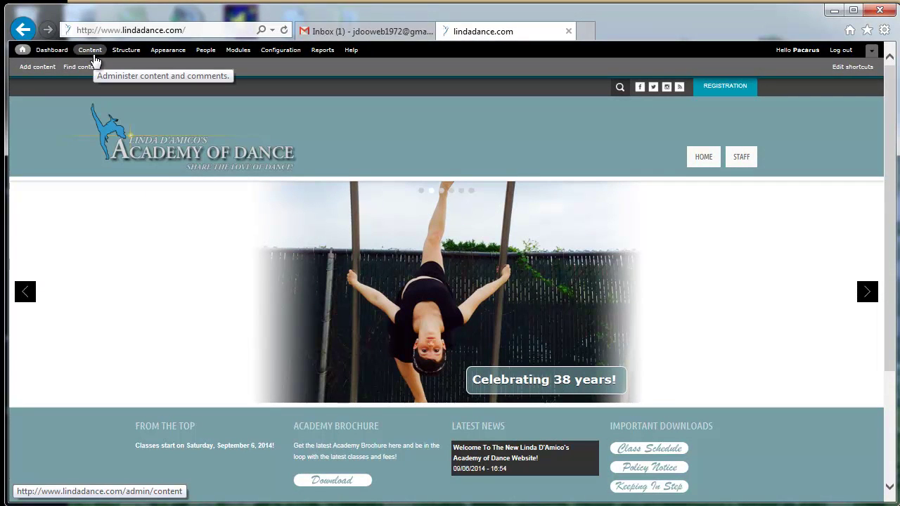
Open the Content admin list, briefly revisiting the homepage before returning
click(90, 56)
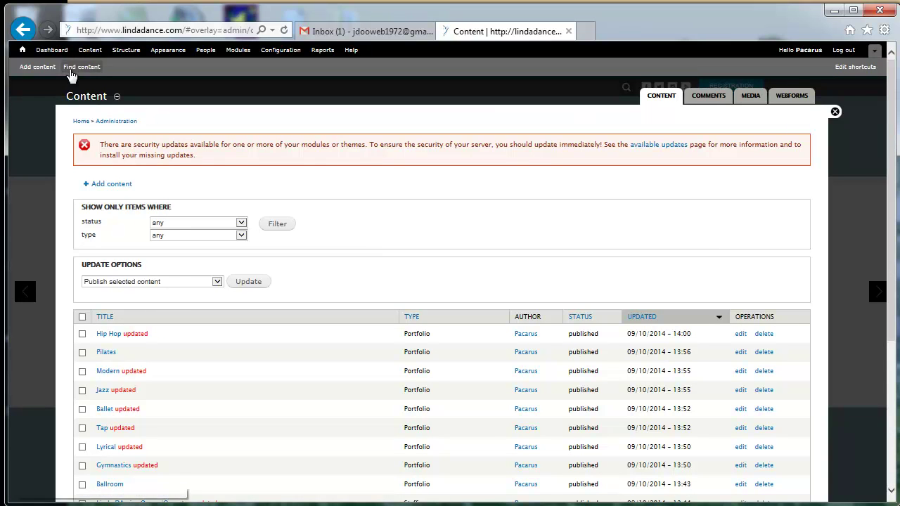
click(22, 49)
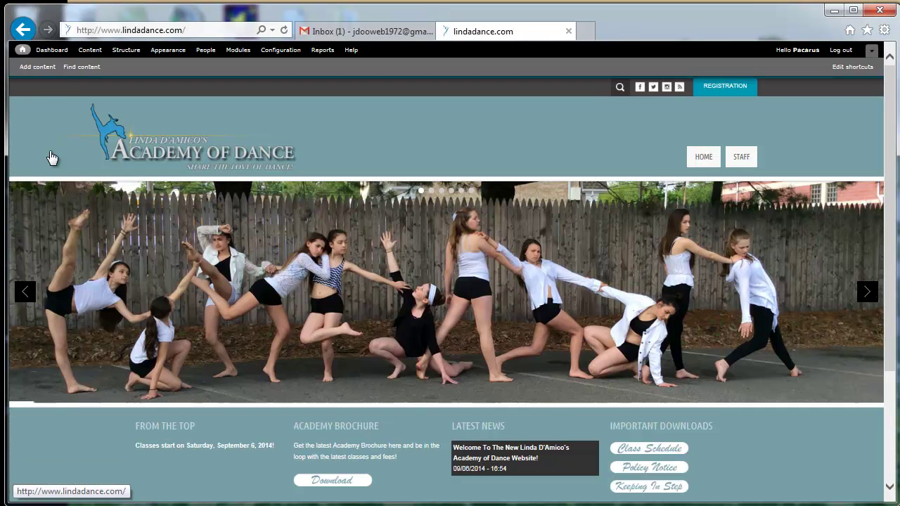
scroll(119, 358, down, 1)
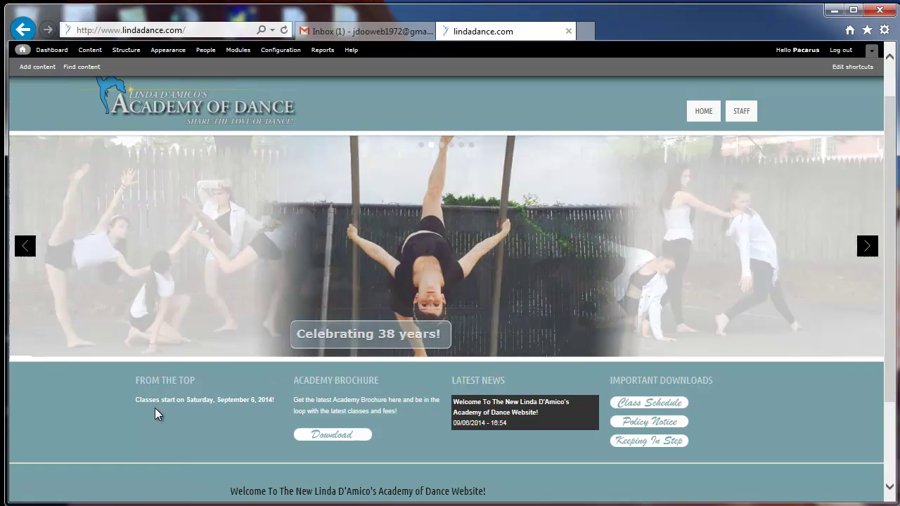
scroll(206, 218, up, 1)
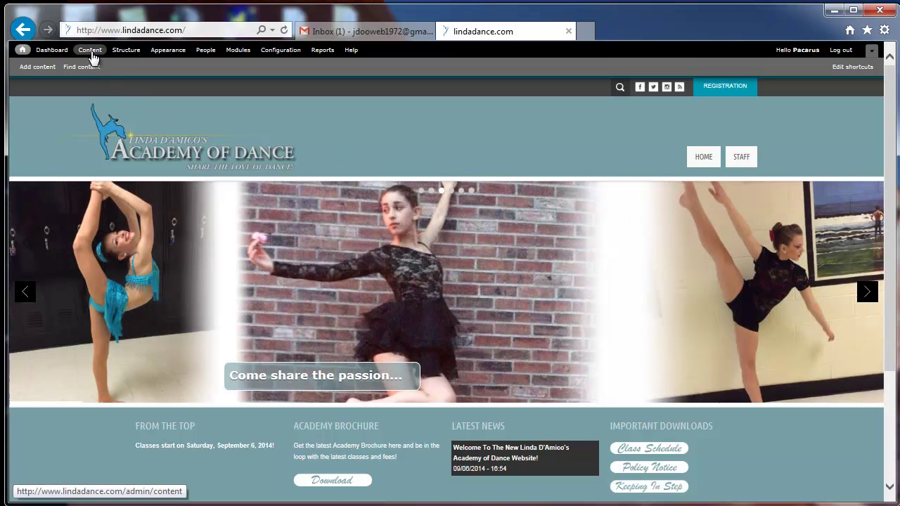
click(90, 50)
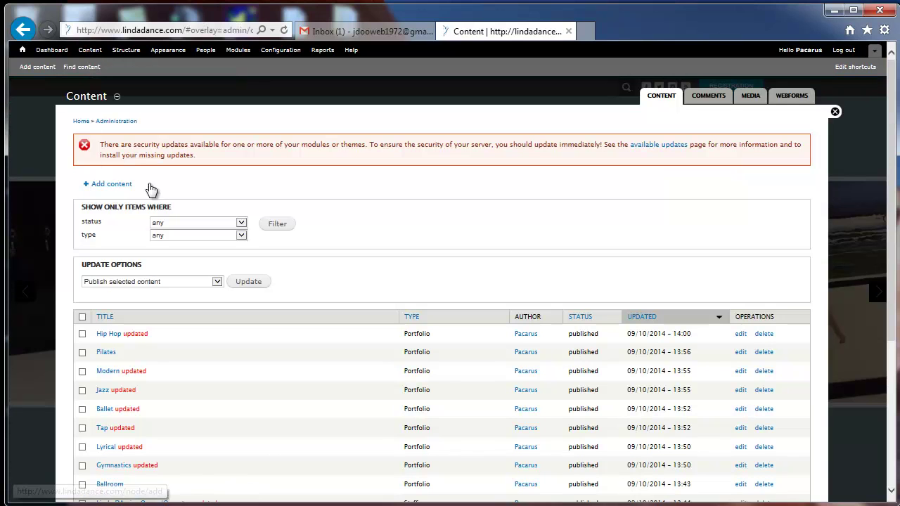
Start a new content item of type From The Top
click(113, 187)
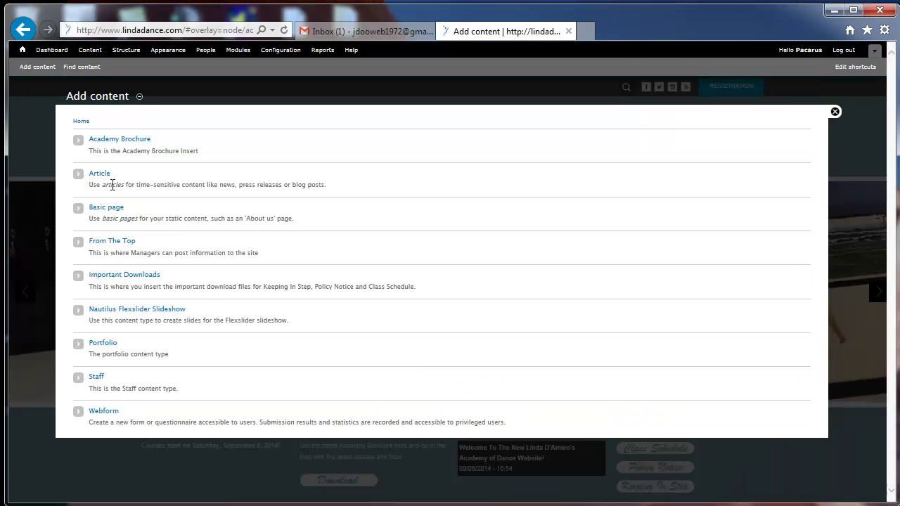
click(123, 248)
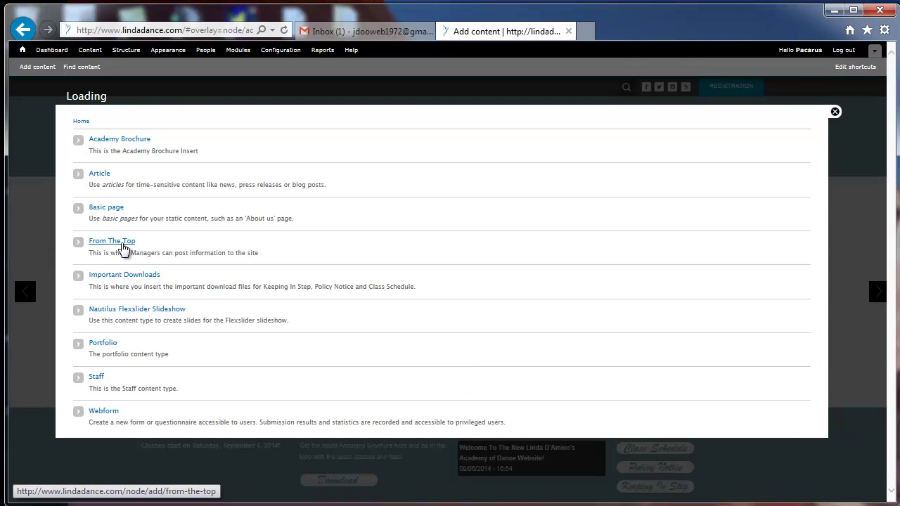
scroll(237, 183, down, 3)
scroll(237, 183, up, 3)
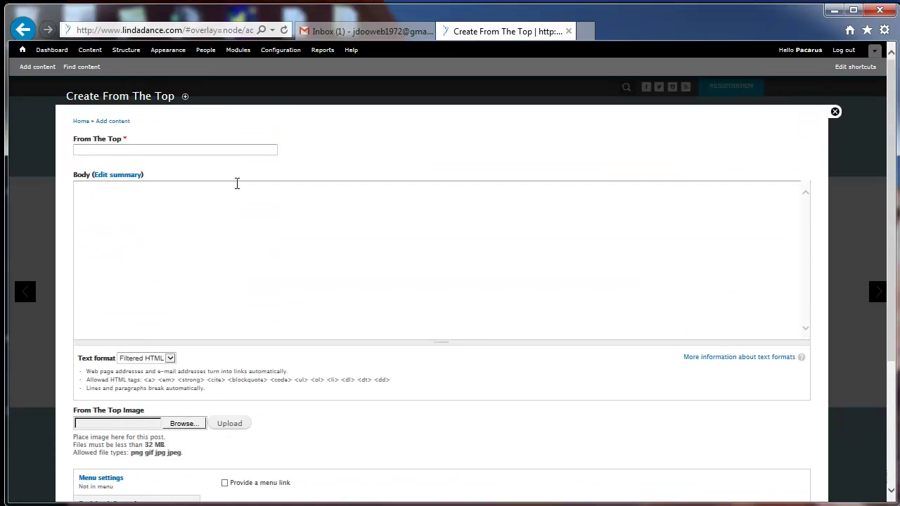
Enter the title 'New From The Top article' and placeholder body text
click(140, 151)
text(New F)
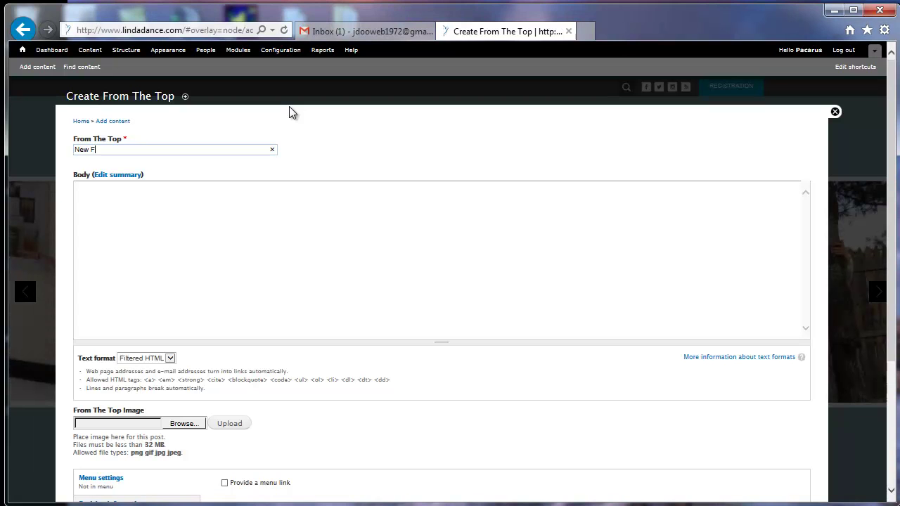
text(om t)
text(The )
text(arti)
text(cle)
click(291, 223)
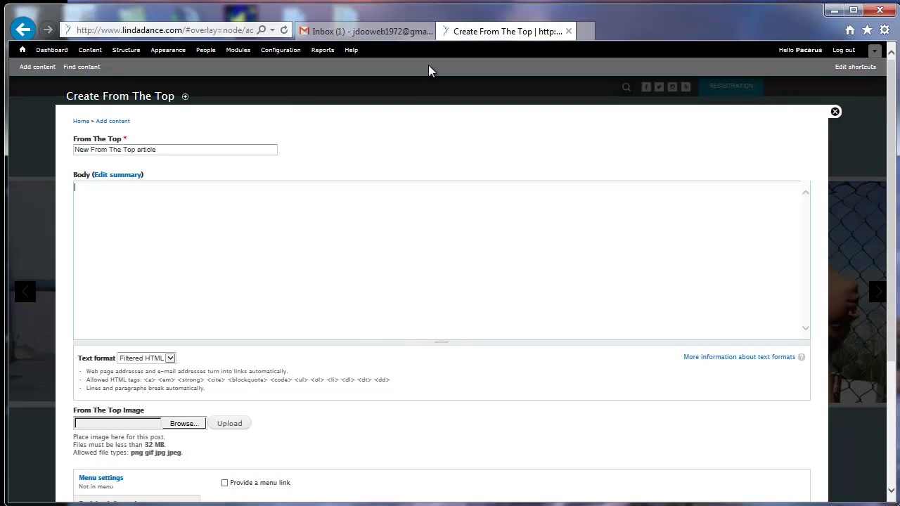
text(alkdsjf)
text(alsjdlajksdlfjalksdjfalkjsflajskfjsadjflasjf;las)
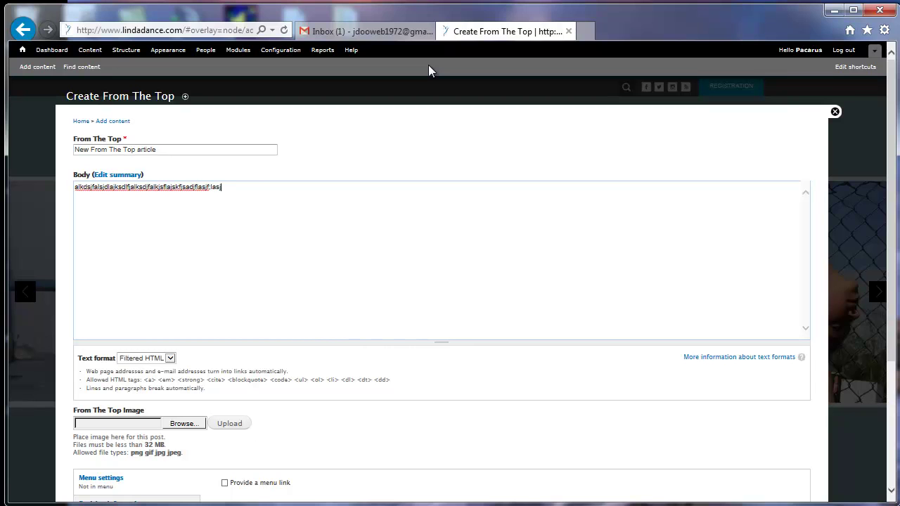
text(jflajsflasjfalsf)
click(398, 419)
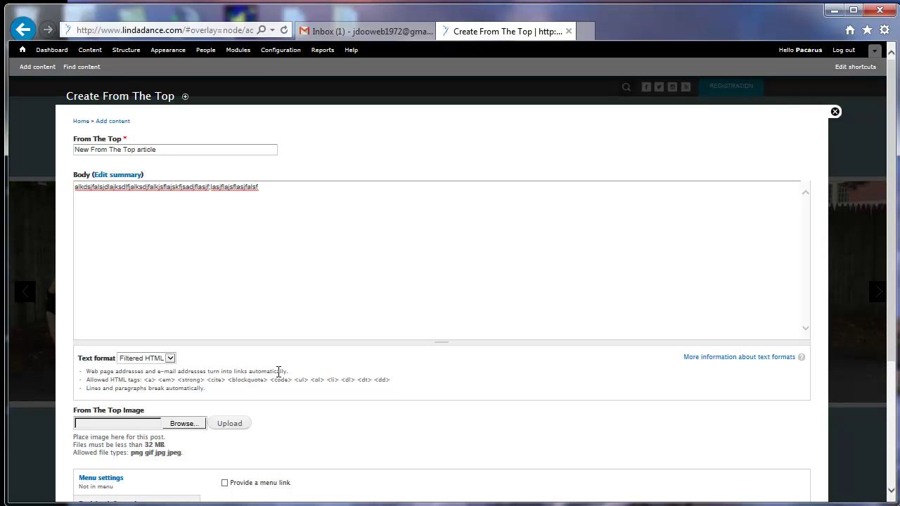
click(169, 359)
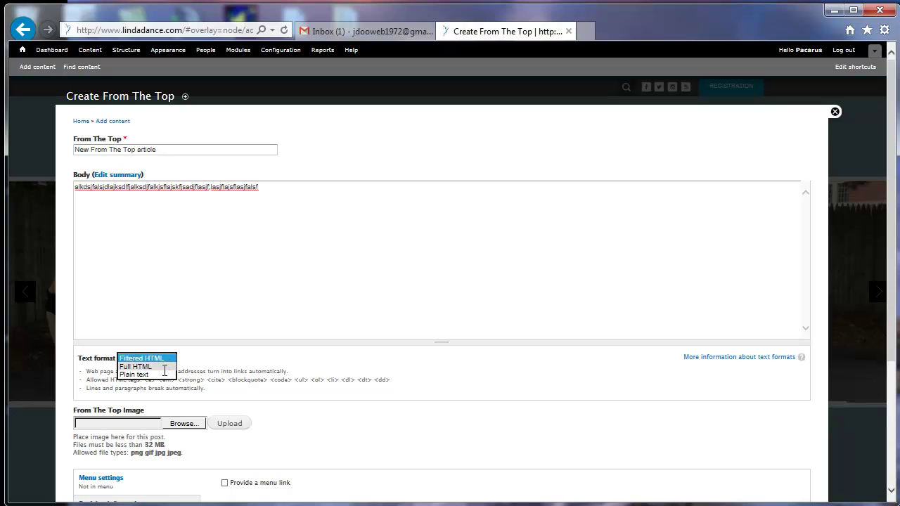
click(167, 358)
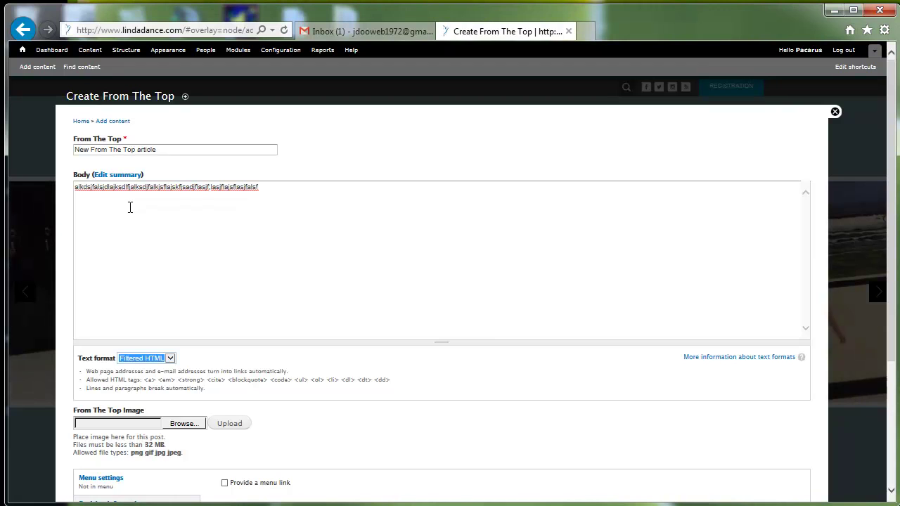
click(260, 362)
scroll(260, 362, down, 3)
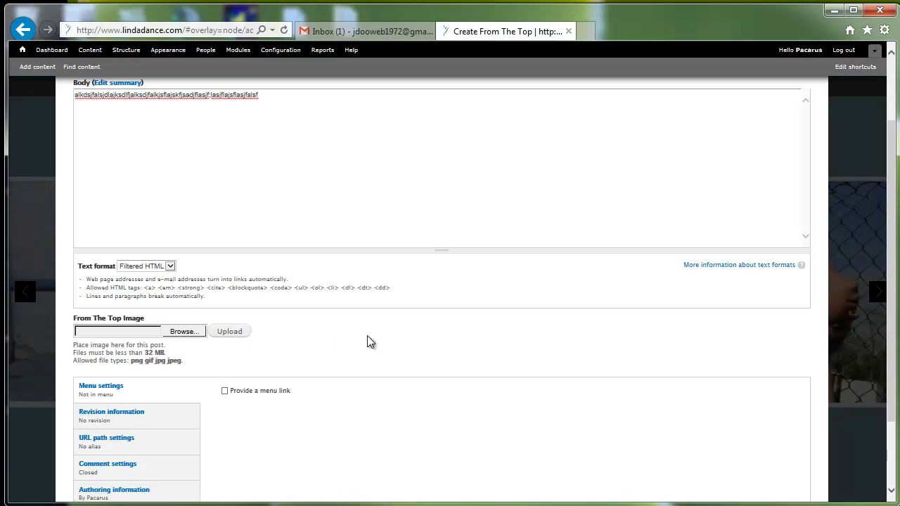
Save 'New From The Top article' using the button at the bottom of the form
scroll(367, 342, down, 3)
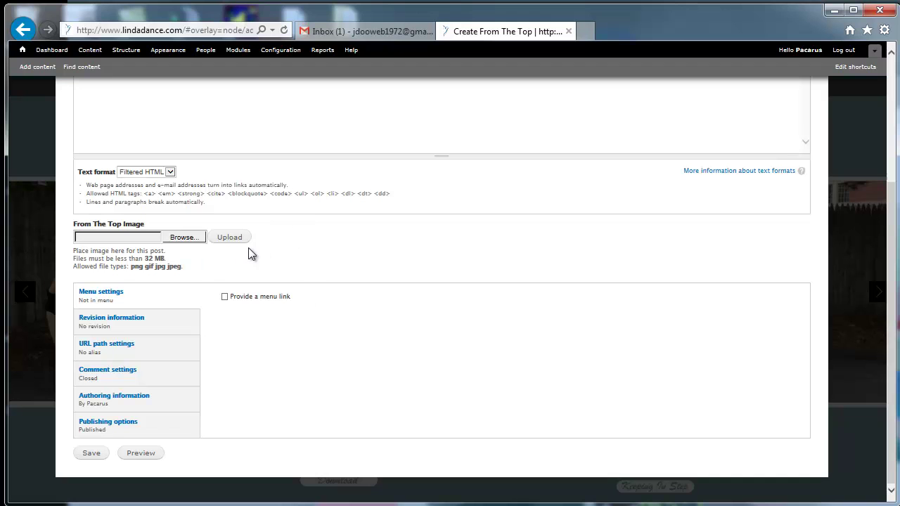
click(83, 461)
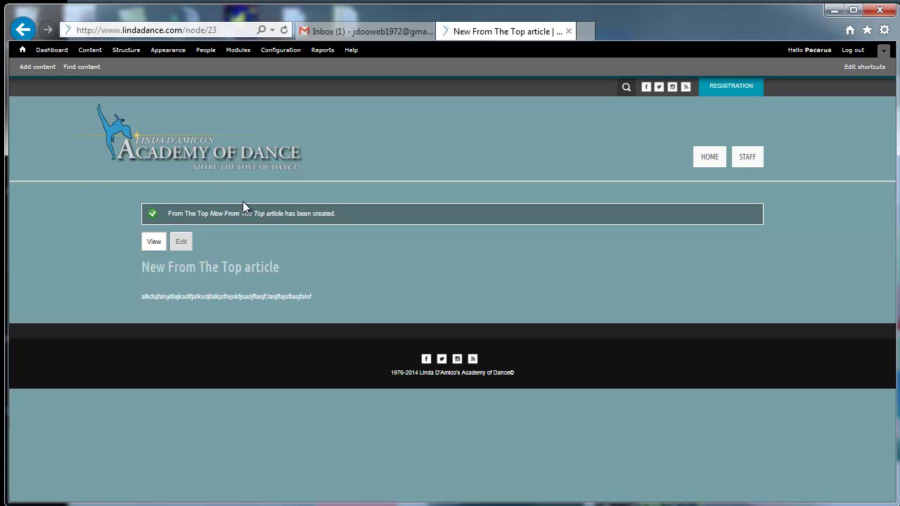
Open the homepage via the Academy of Dance logo to check the new listing
click(205, 162)
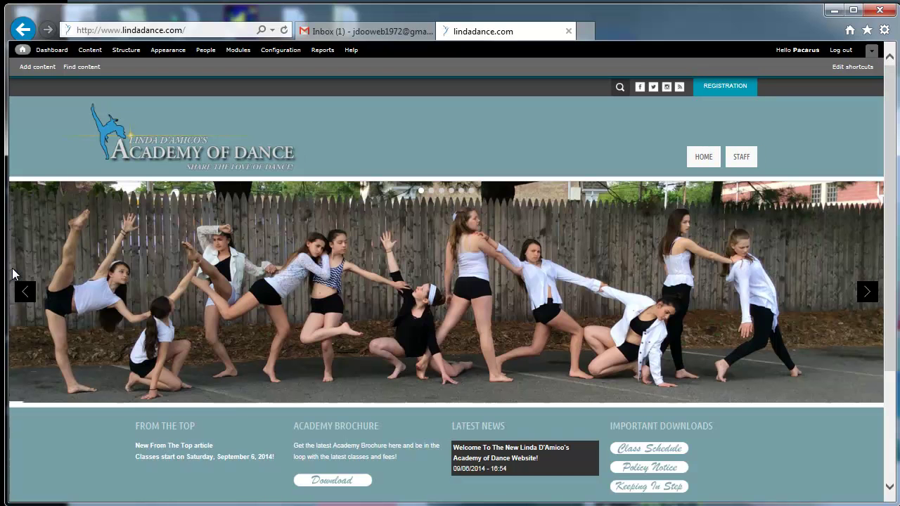